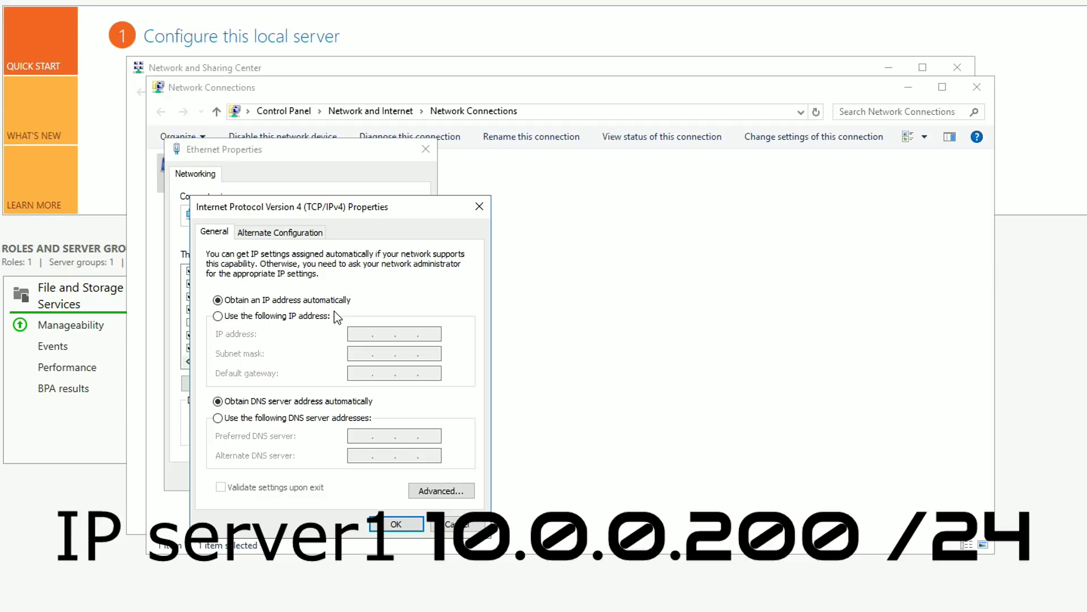
Switch the adapter to a manual IP, entering 10.0.0.201 with mask 255.255.255.0
left_click(334, 315)
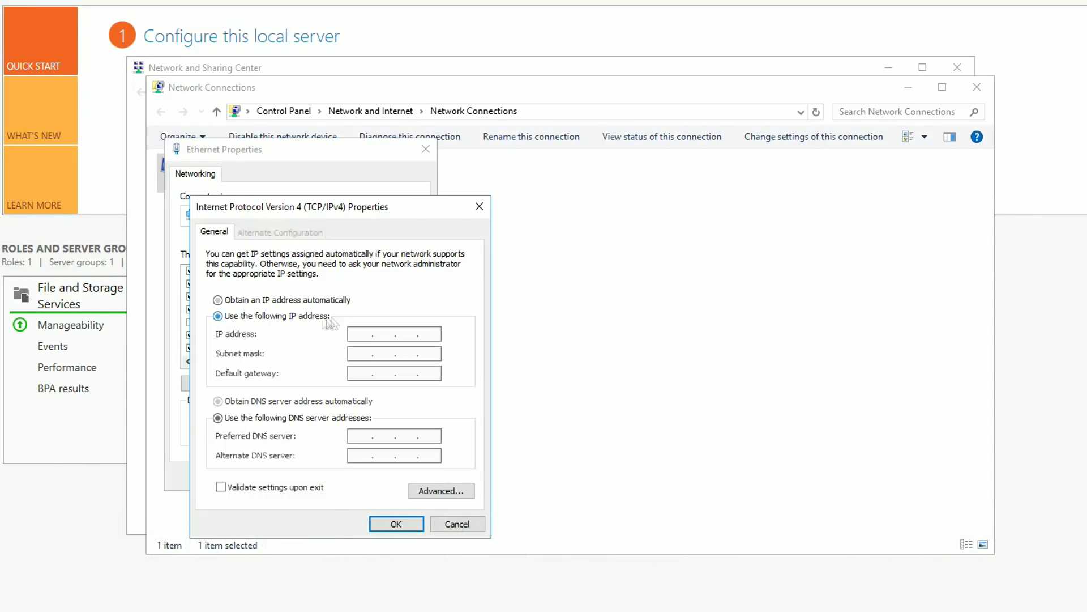
type("10.0.0.201")
key("Tab")
type("255.")
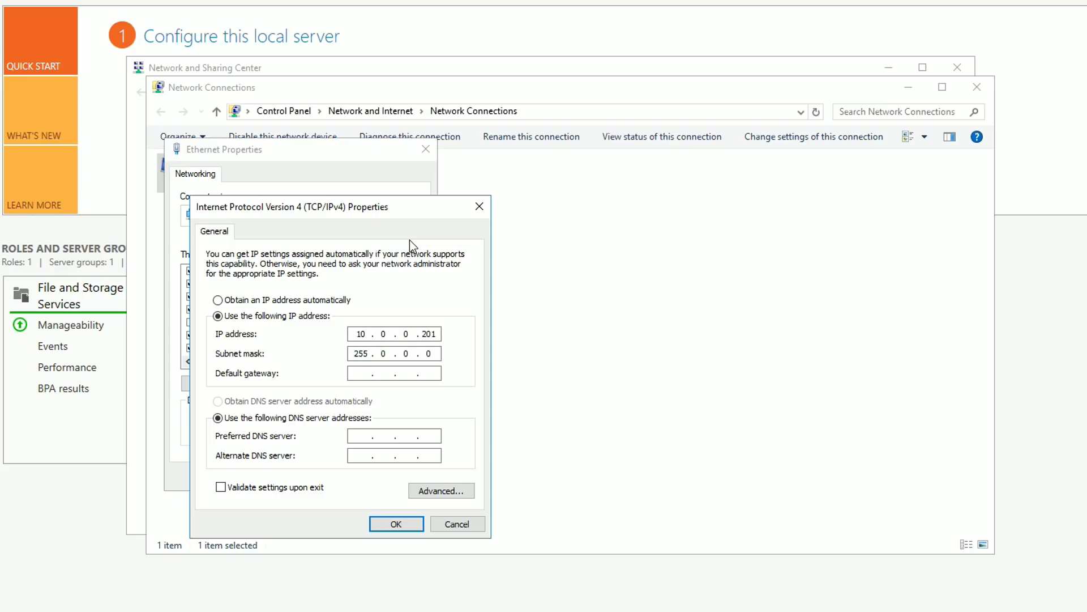
type("255.255")
key("Tab")
key("Tab")
key("Tab")
type("10")
type("0")
type("0")
type("201")
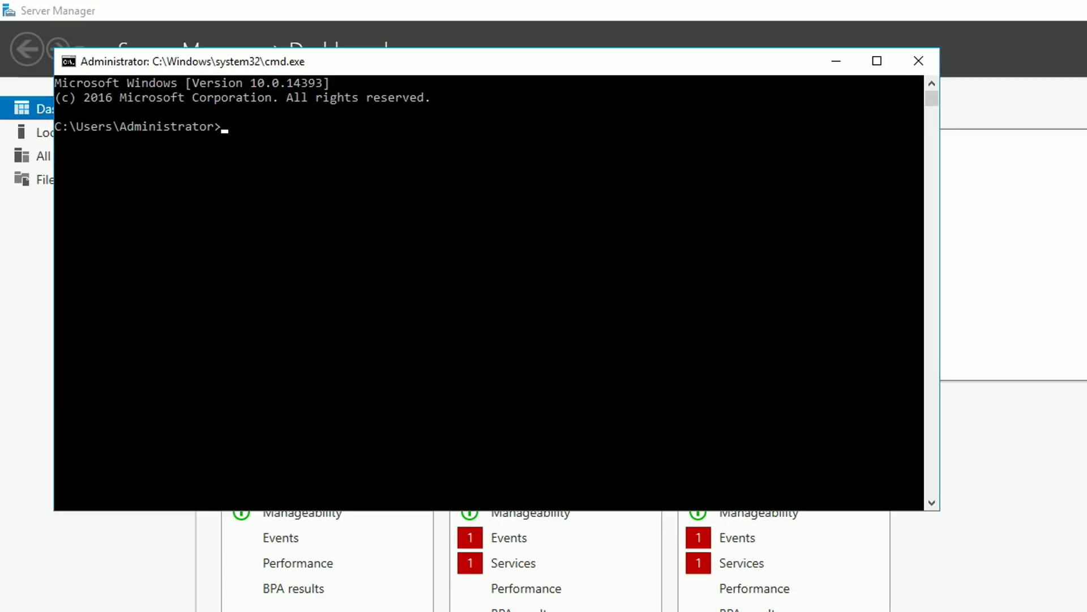
Ping 10.0.0.200 to confirm the first server replies
type("ping 10.0.0.200")
key("Return")
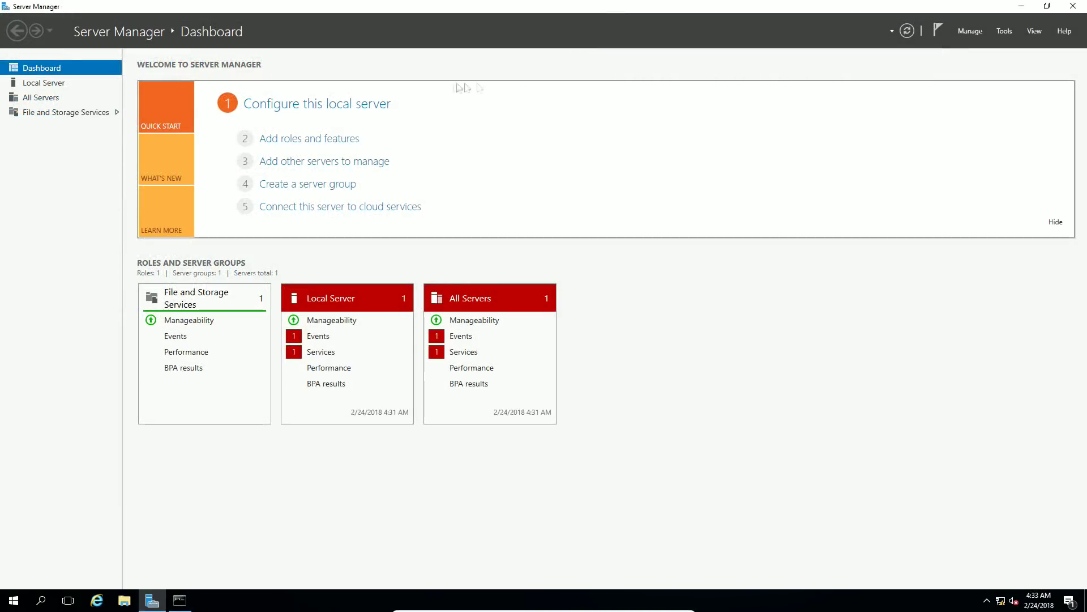
Add the Active Directory Domain Services role with its required features to this server and install
left_click(323, 150)
left_click(352, 349)
left_click(365, 352)
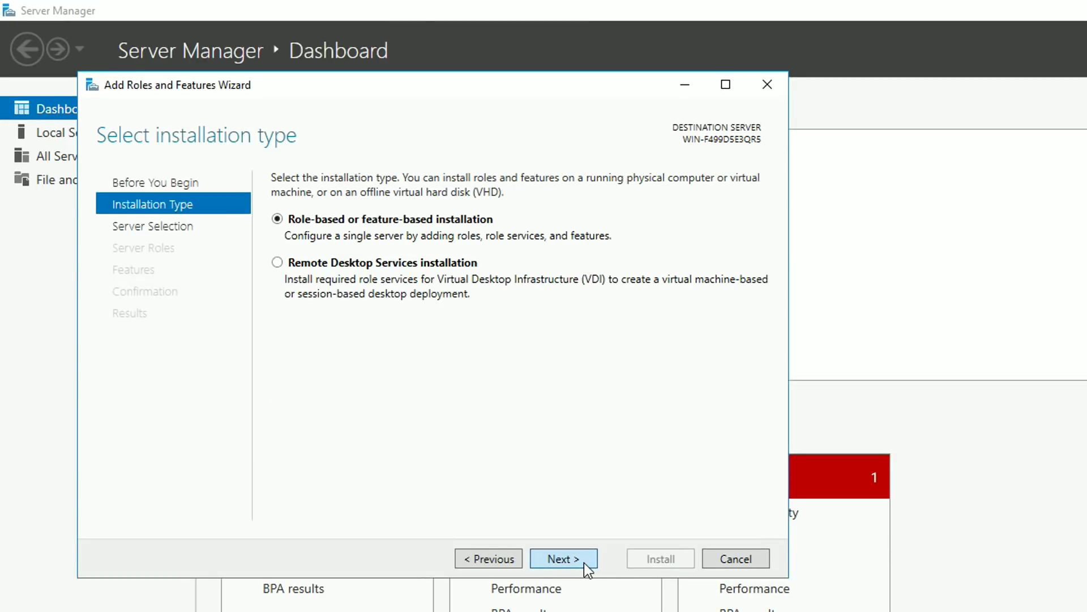
left_click(365, 353)
left_click(297, 248)
left_click(496, 483)
left_click(580, 559)
left_click(580, 559)
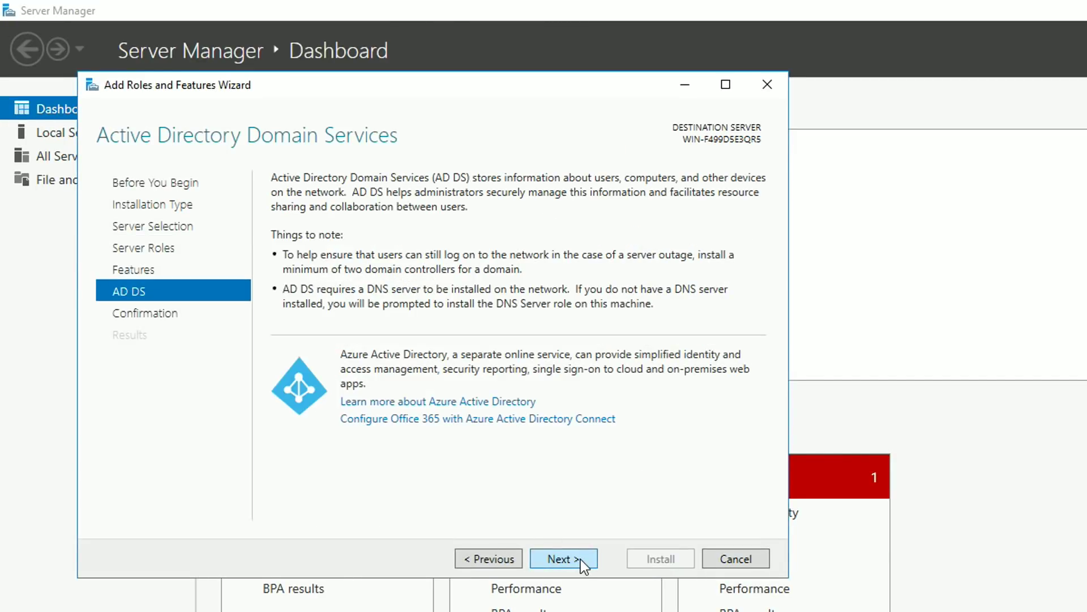
left_click(580, 559)
left_click(660, 560)
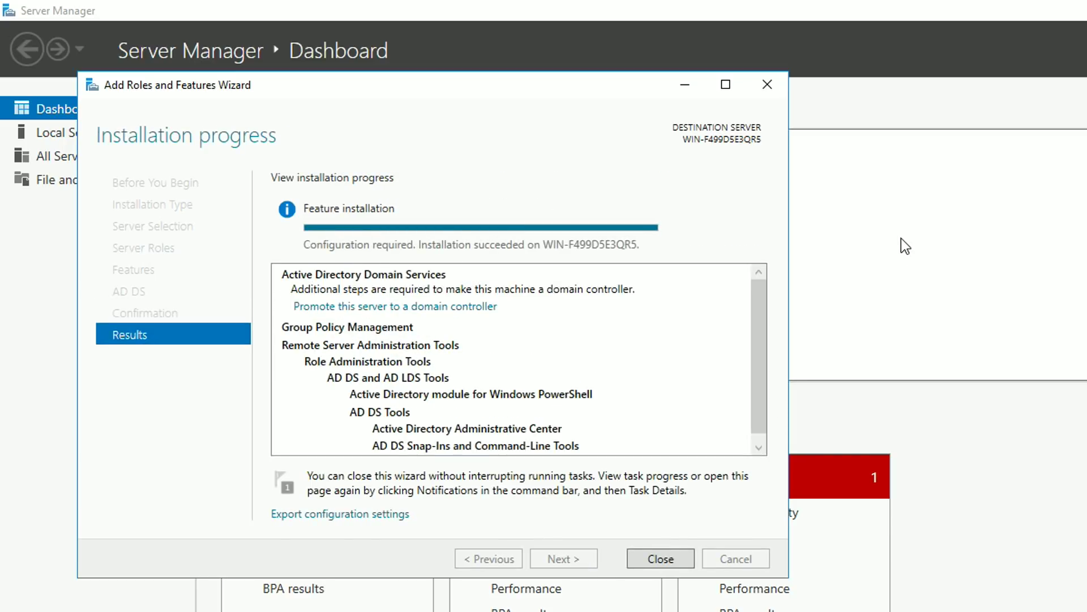
Start the promotion as an additional controller for the existing domain firma.com
left_click(474, 307)
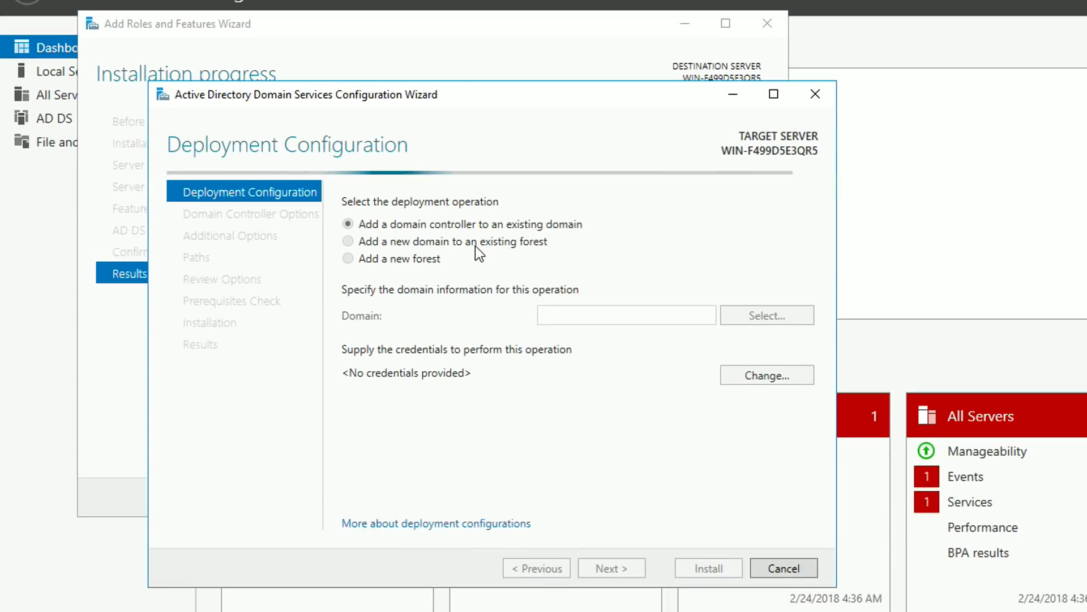
left_click(430, 260)
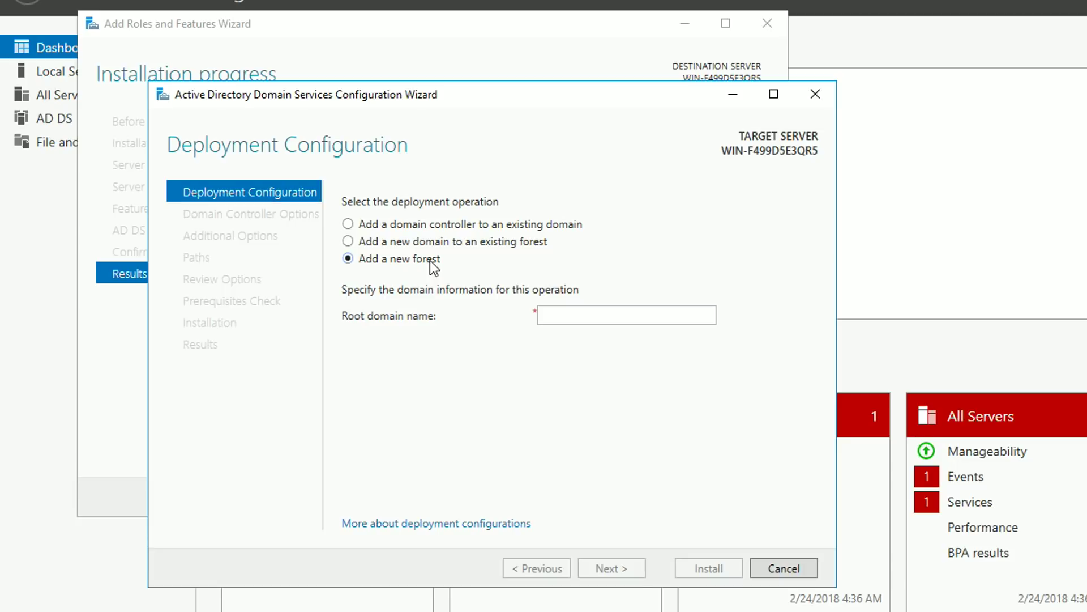
left_click(441, 224)
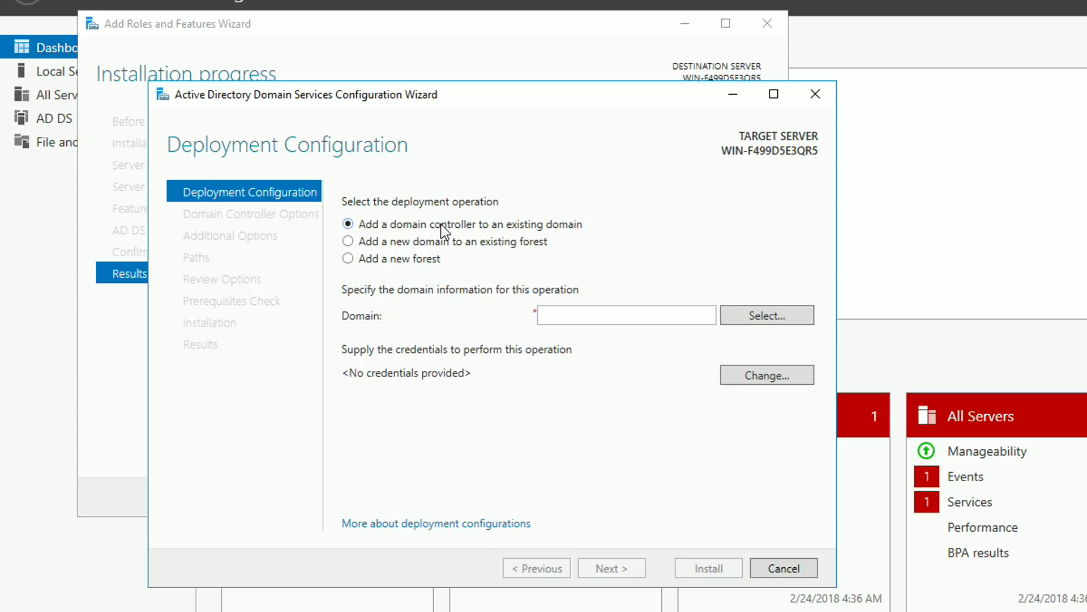
left_click(578, 315)
type("firma.com")
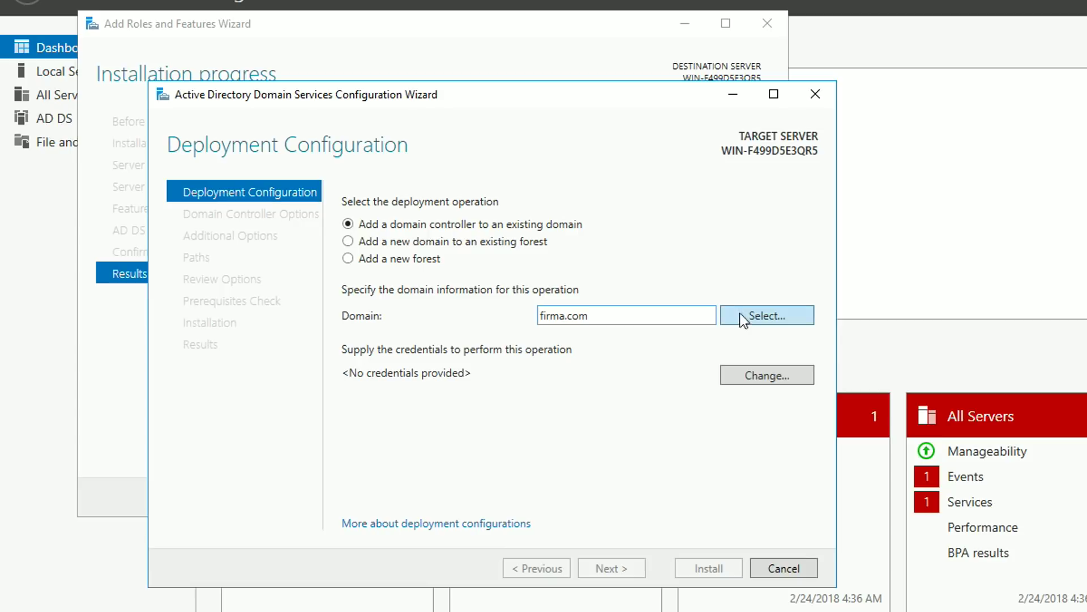
Authenticate as firma.com\administrator with its password and confirm firma.com as the target domain
left_click(741, 314)
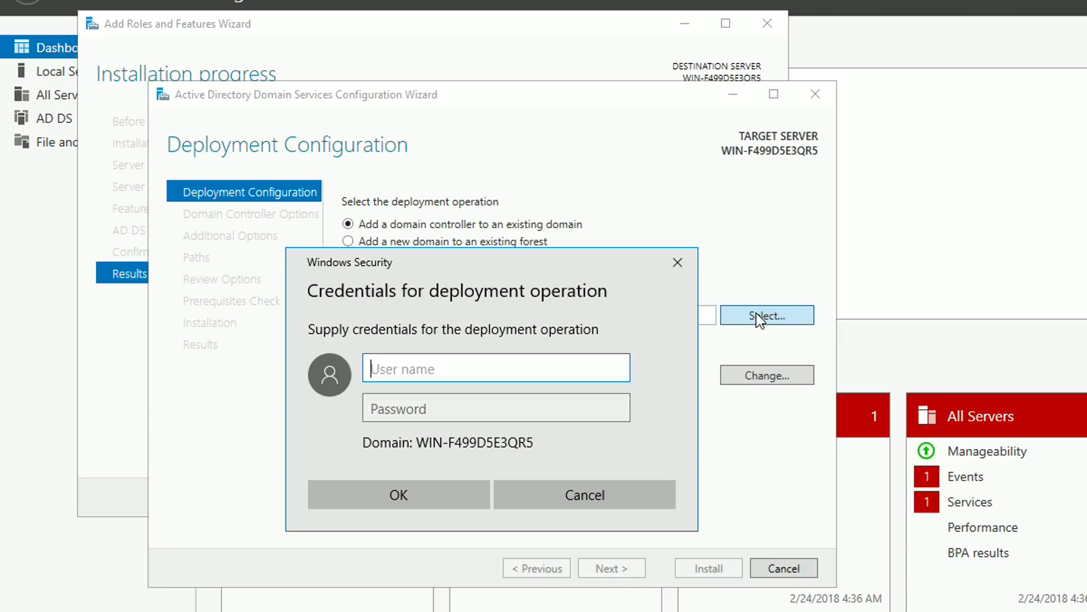
type("firma.com\\")
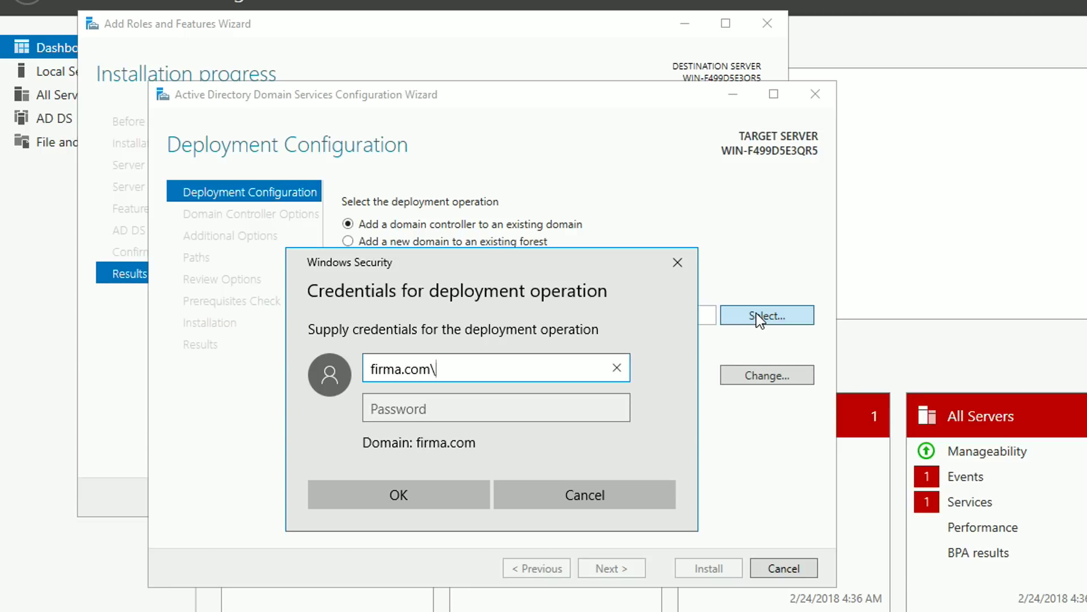
type("administrator")
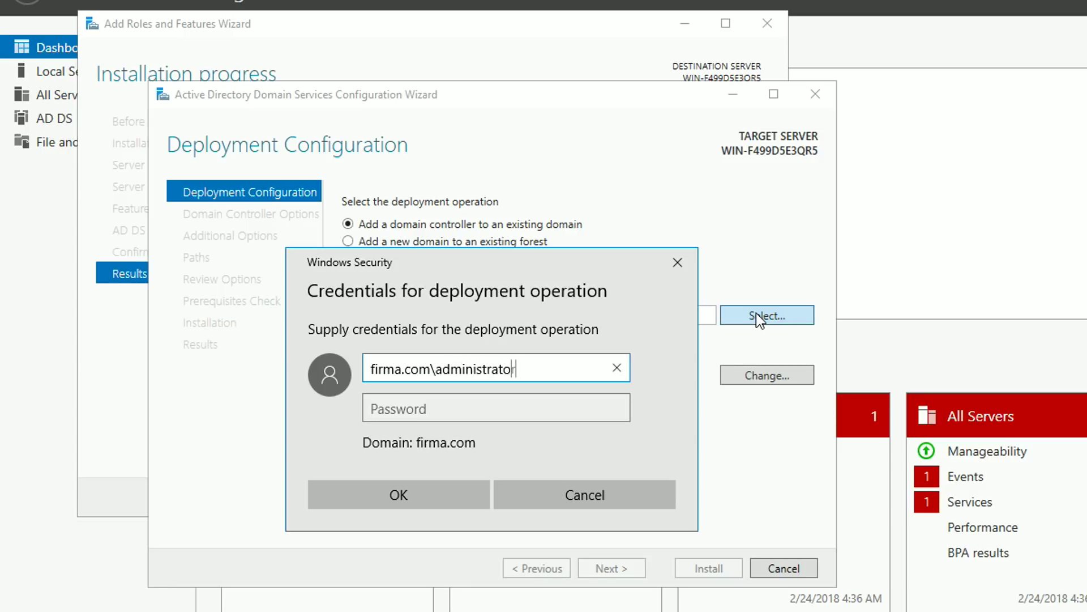
key("Tab")
type("******")
key("Return")
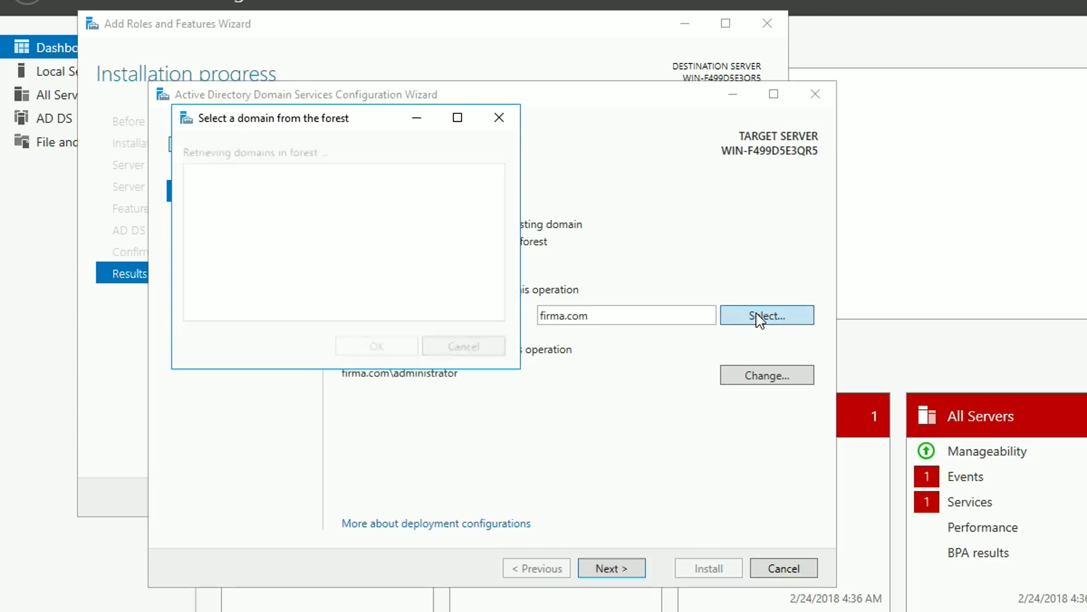
left_click(229, 184)
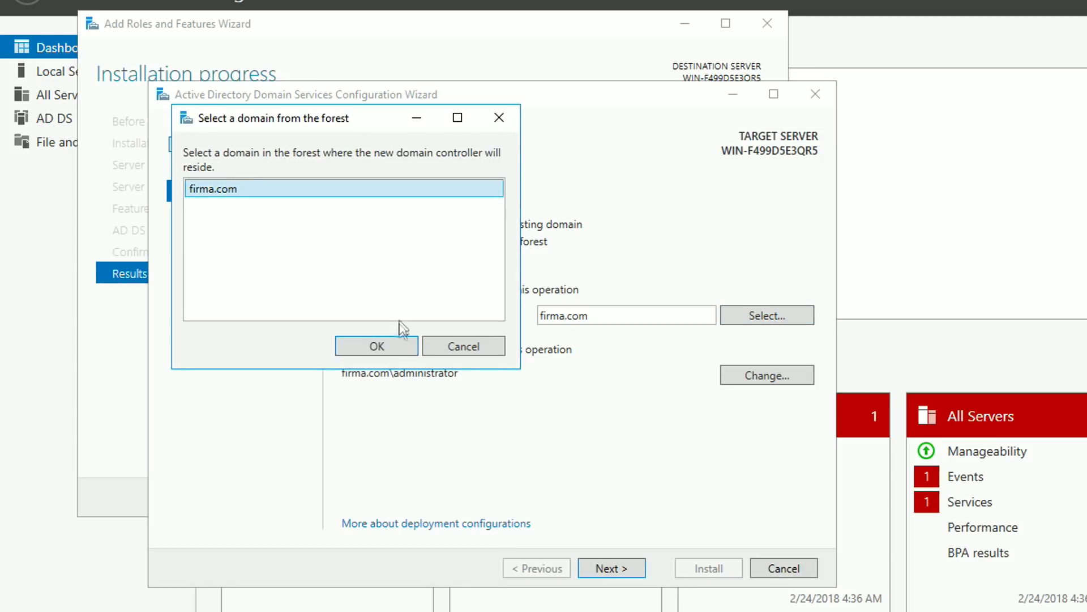
left_click(391, 344)
left_click(633, 573)
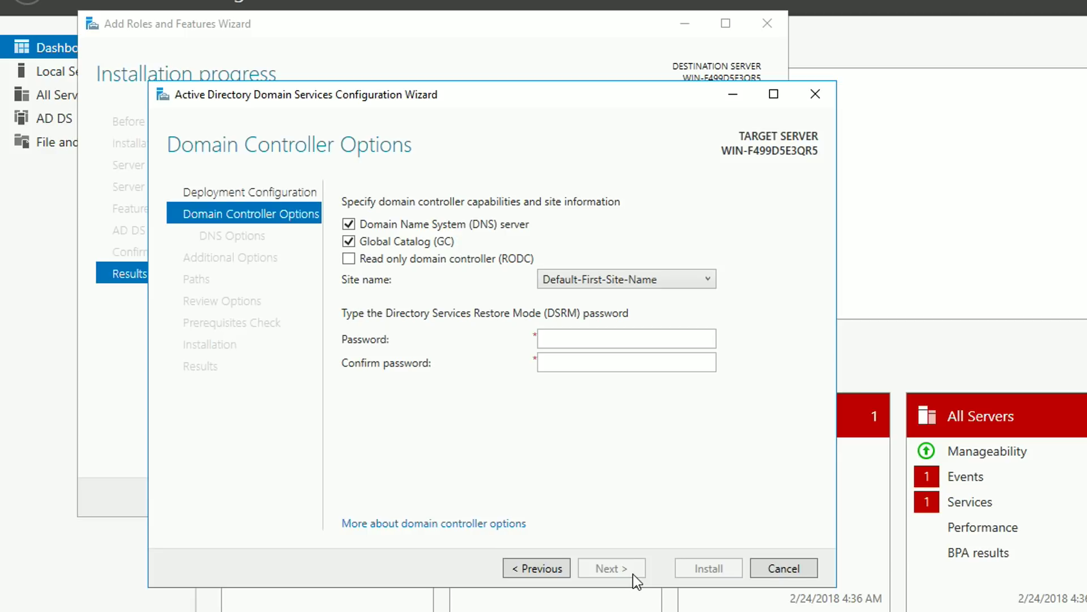
Set and confirm the Directory Services Restore Mode password, then accept the DNS options
left_click(648, 339)
type("P@ssw0rd1")
key("Tab")
type("P@ssw0rd1")
key("Return")
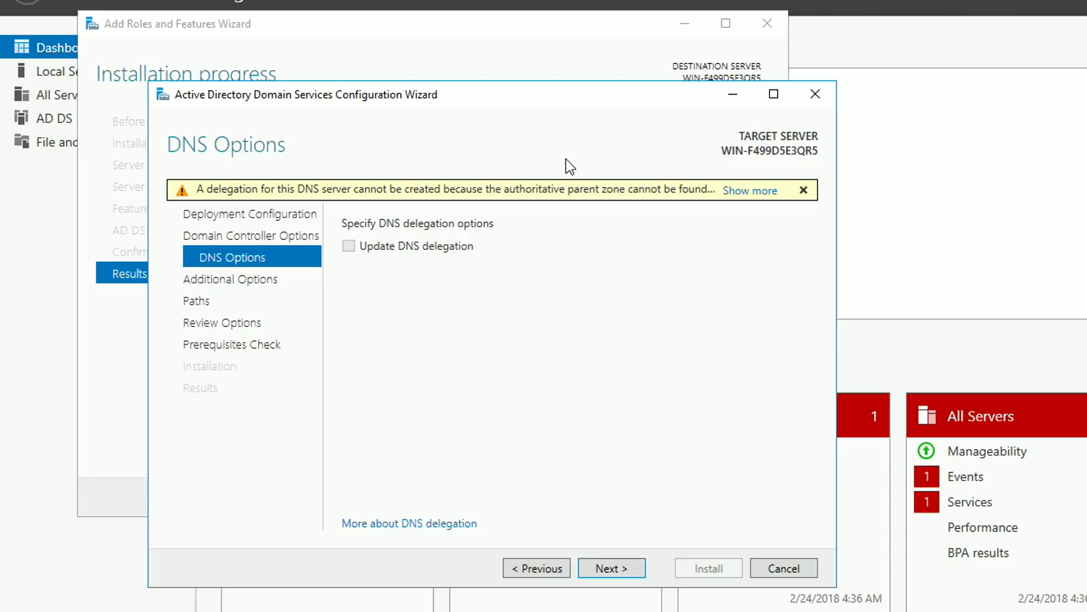
left_click(634, 568)
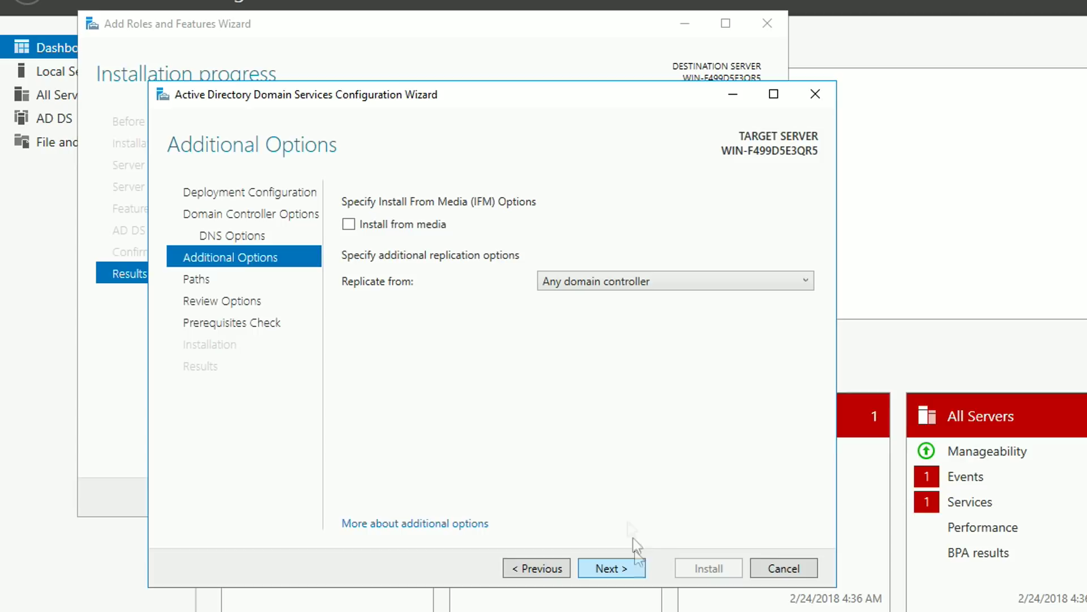
Replicate from WIN-FL0NUG187QL.firma.com without install from media, keeping default paths
left_click(436, 224)
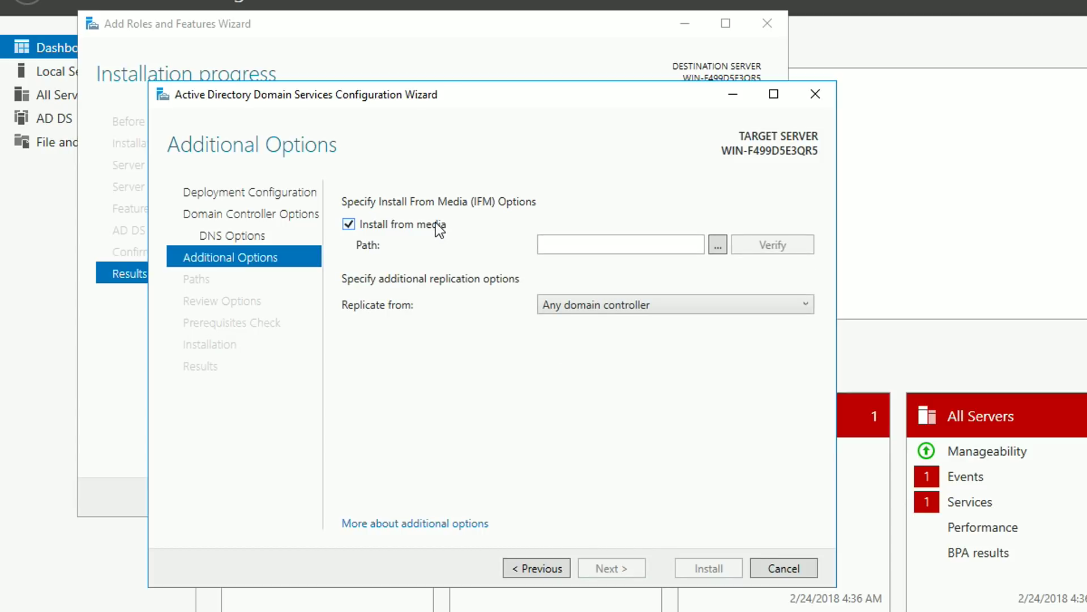
left_click(436, 223)
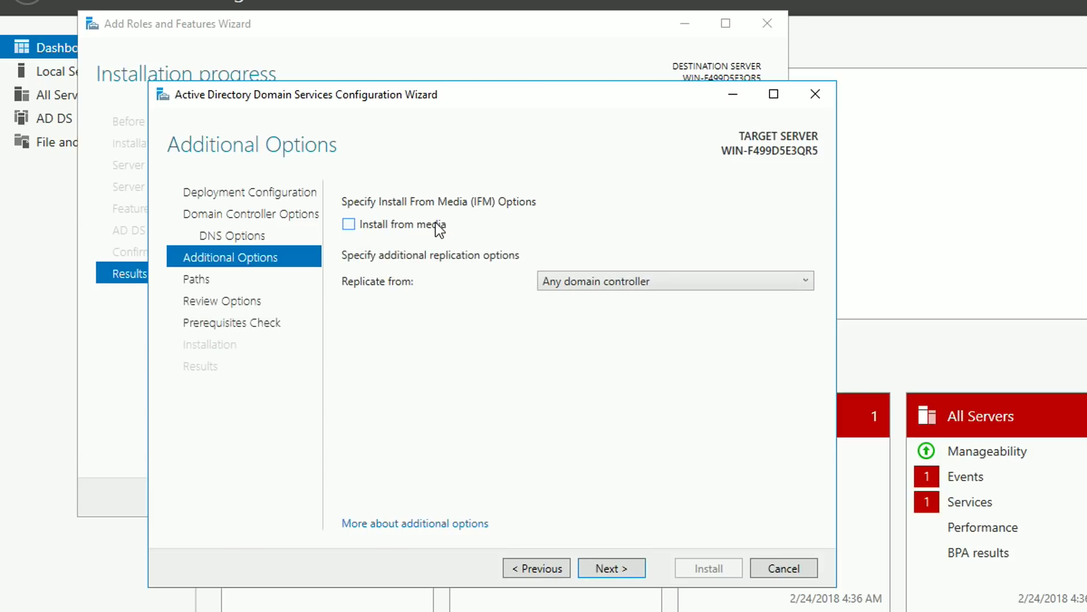
left_click(660, 281)
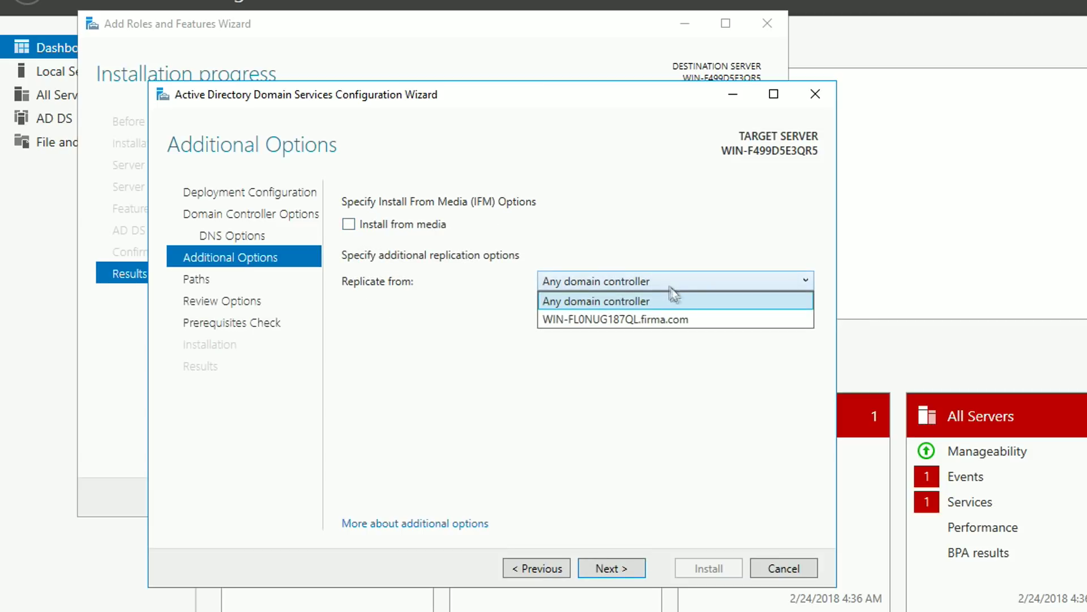
left_click(696, 318)
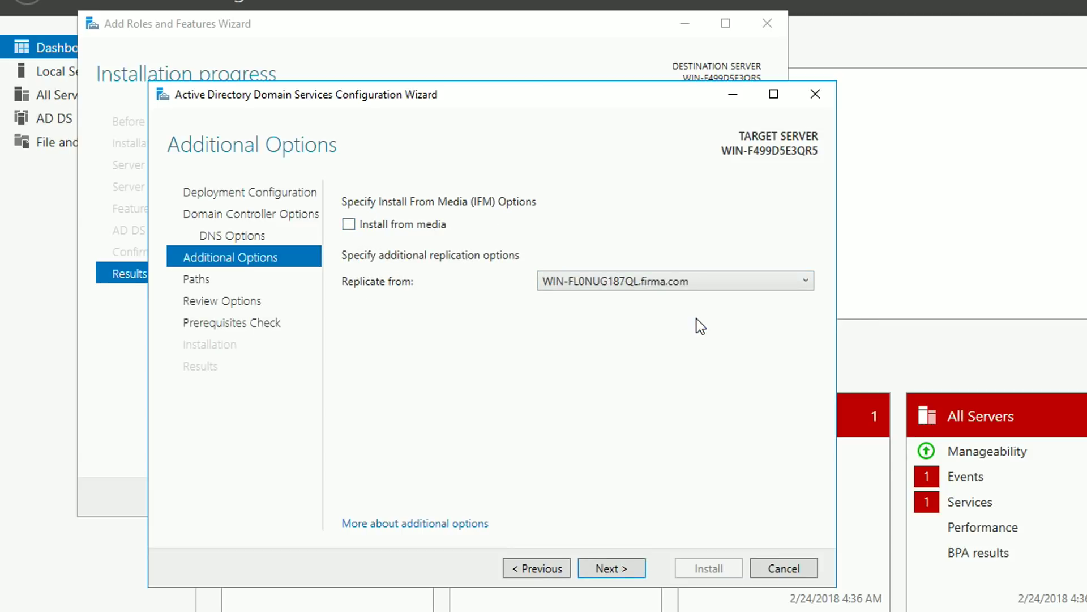
left_click(627, 570)
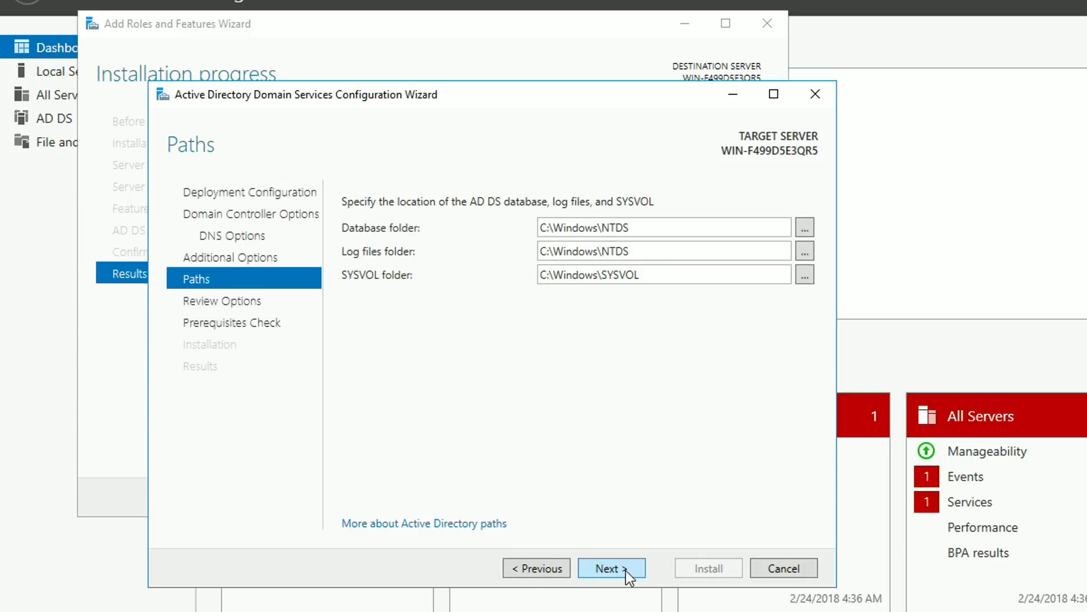
left_click(626, 570)
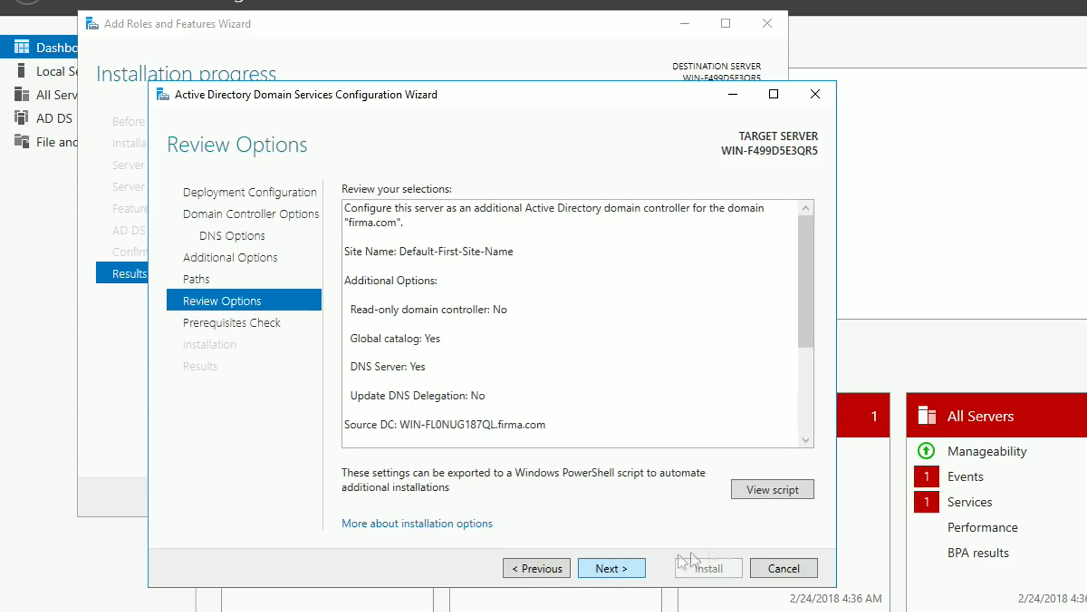
Review the PowerShell deployment script, pass the prerequisite check, install, and dismiss the sign-out notice
left_click(772, 489)
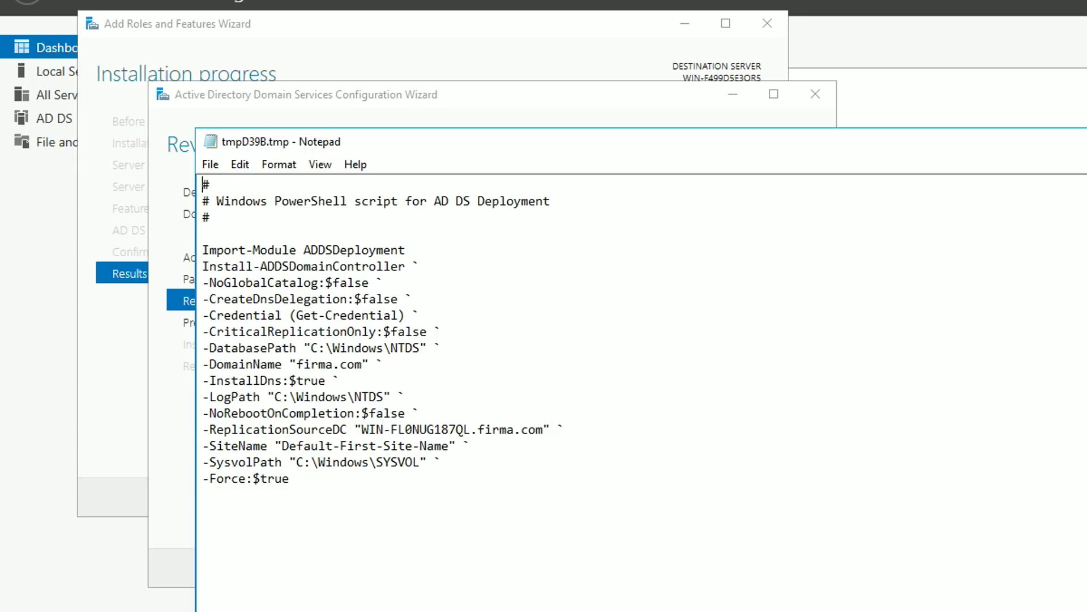
key("alt+F4")
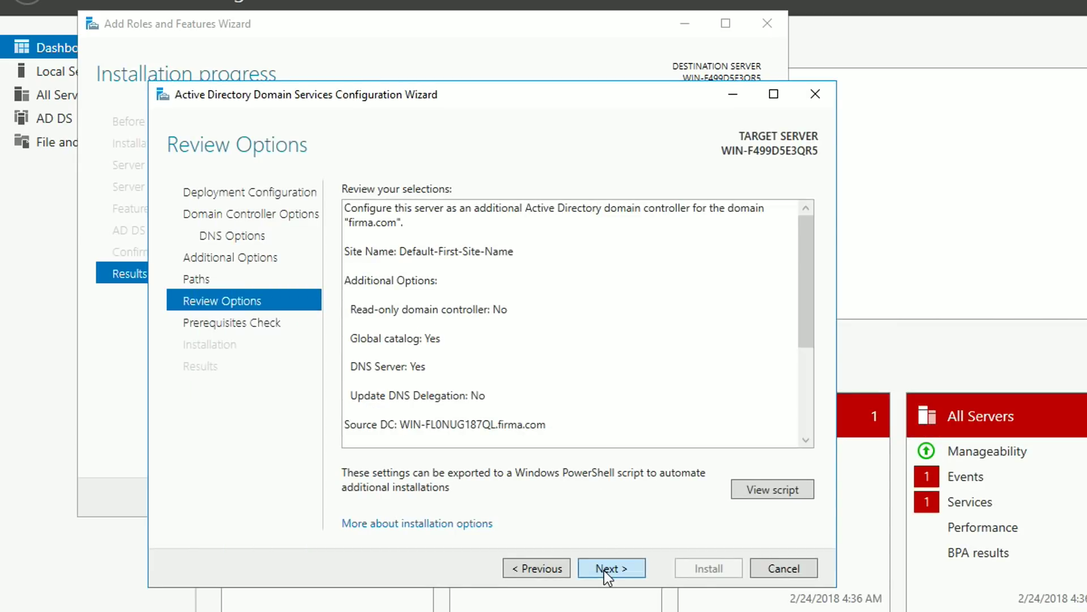
left_click(605, 569)
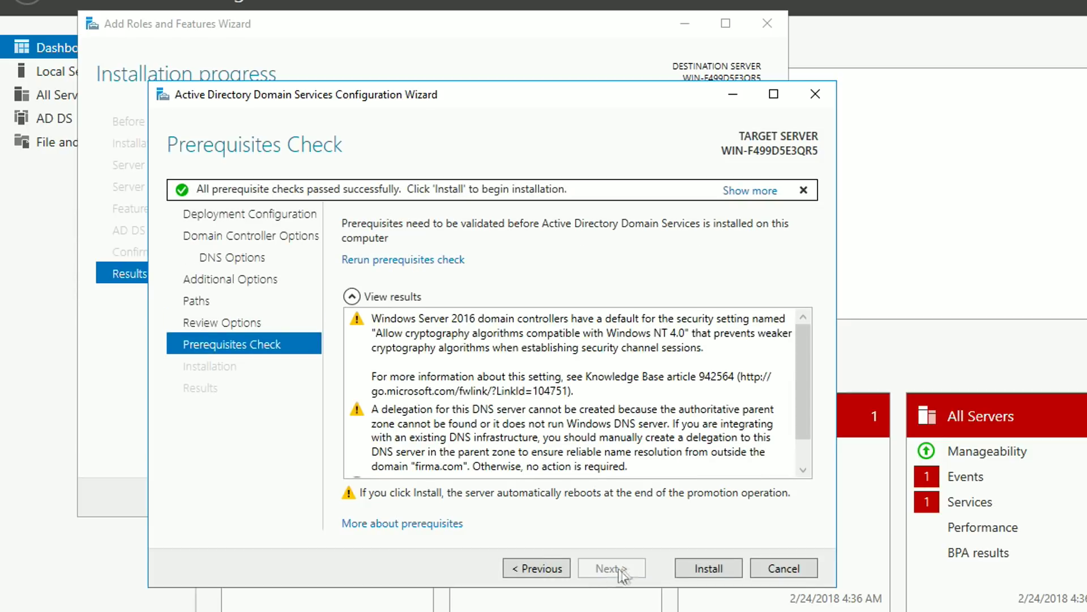
left_click(684, 569)
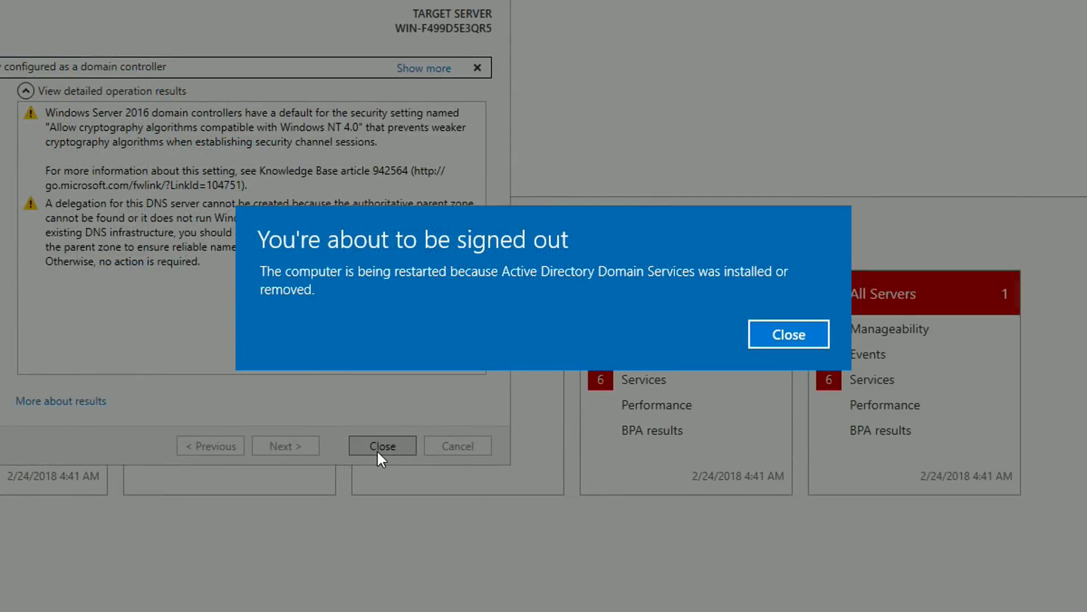
left_click(783, 335)
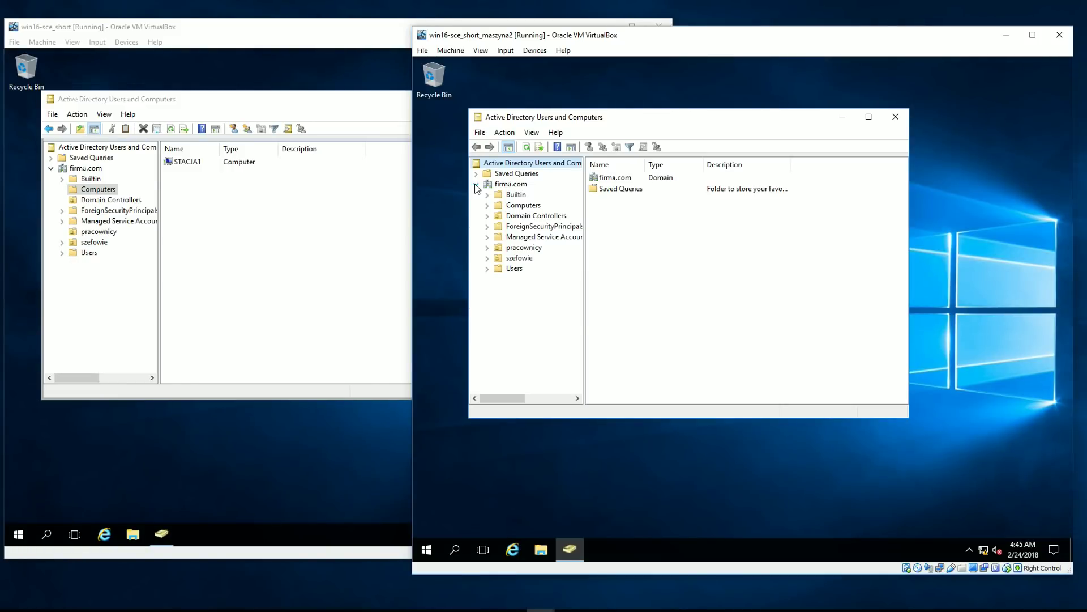
Browse the firma.com units and start creating a new user in szefowie
left_click(536, 207)
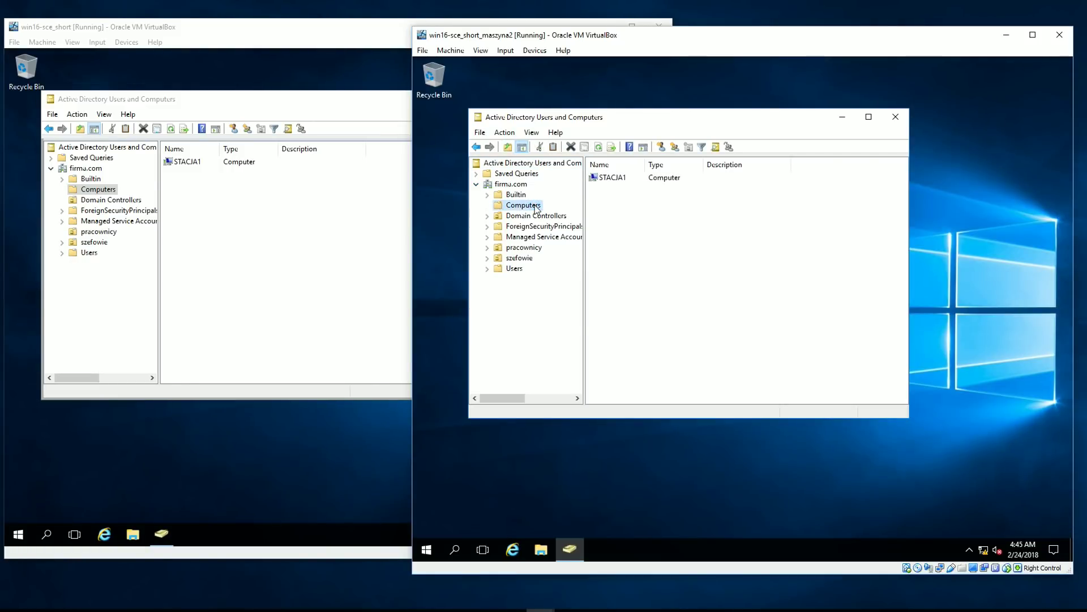
left_click(539, 247)
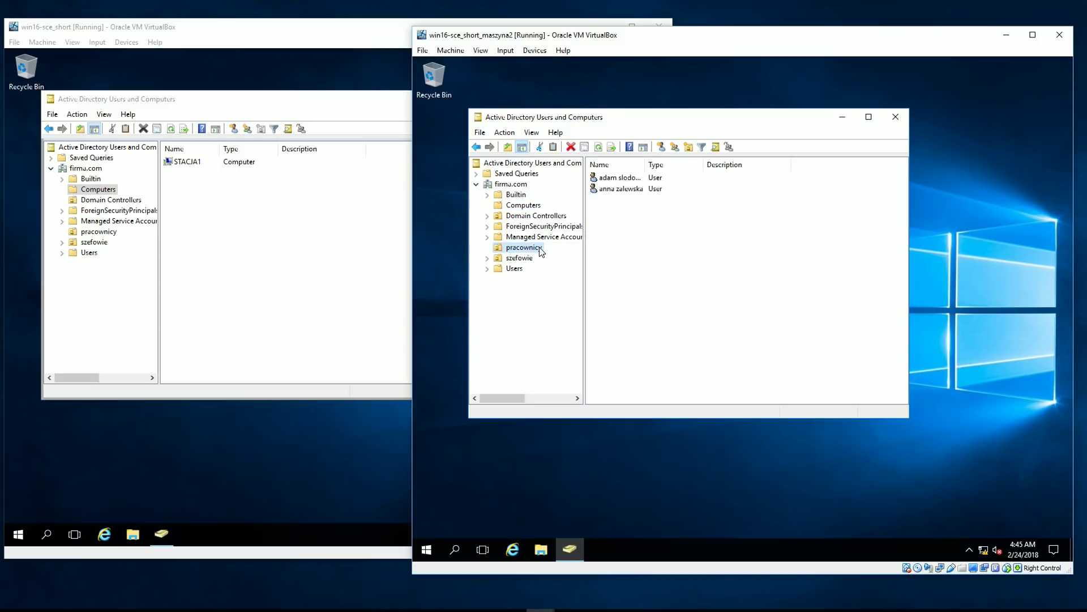
left_click(521, 259)
right_click(627, 222)
mouse_move(730, 275)
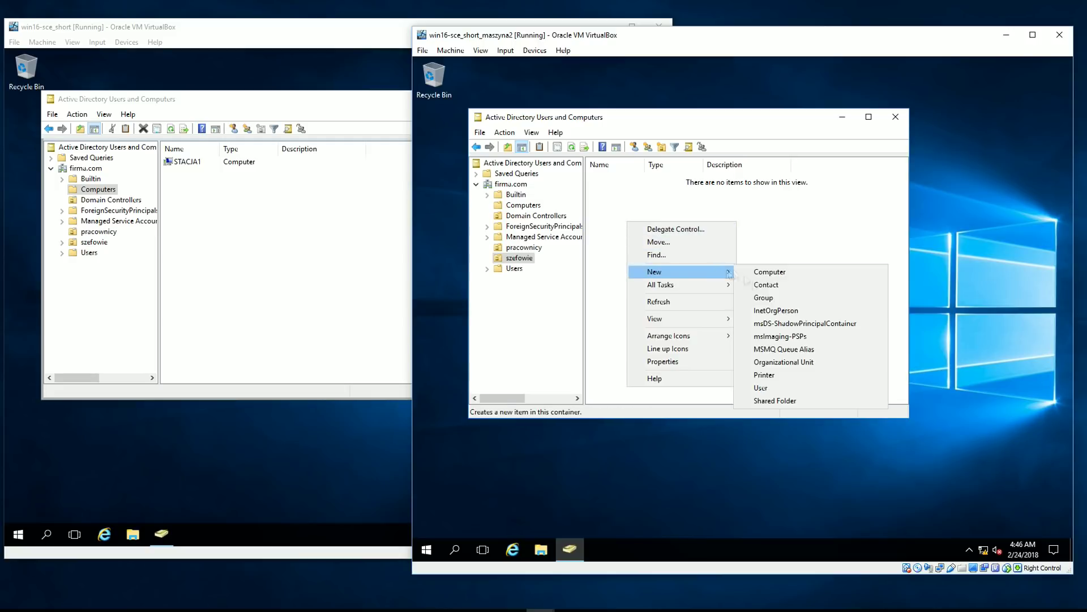
left_click(761, 387)
Fill in the new user's first and last name, logon name and password, and finish
key("Tab")
key("Tab")
key("Tab")
key("Return")
type("Pa$$w0rd")
key("Tab")
type("Pa$$w0rd")
key("Return")
key("Return")
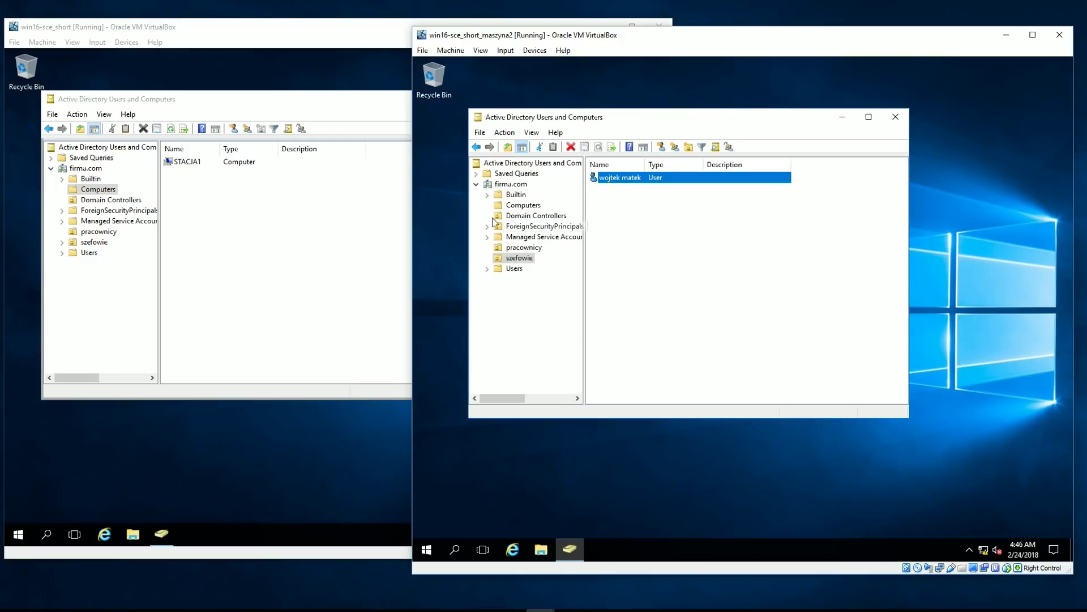
Confirm the user replicated to szefowie on the first server, then shut that server down
left_click(104, 243)
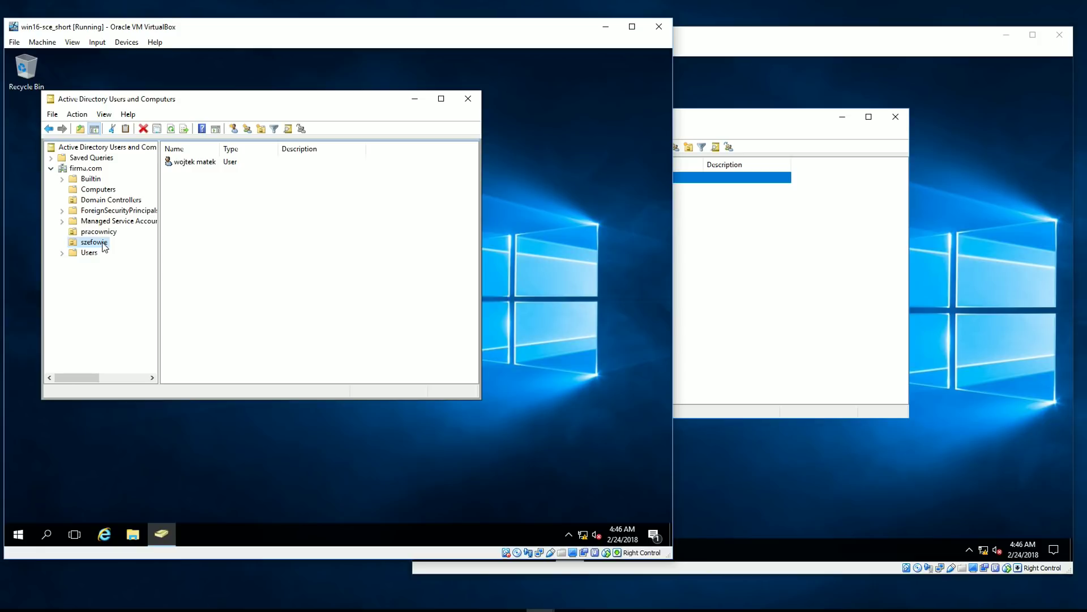
left_click(17, 534)
left_click(19, 508)
left_click(48, 464)
left_click(174, 475)
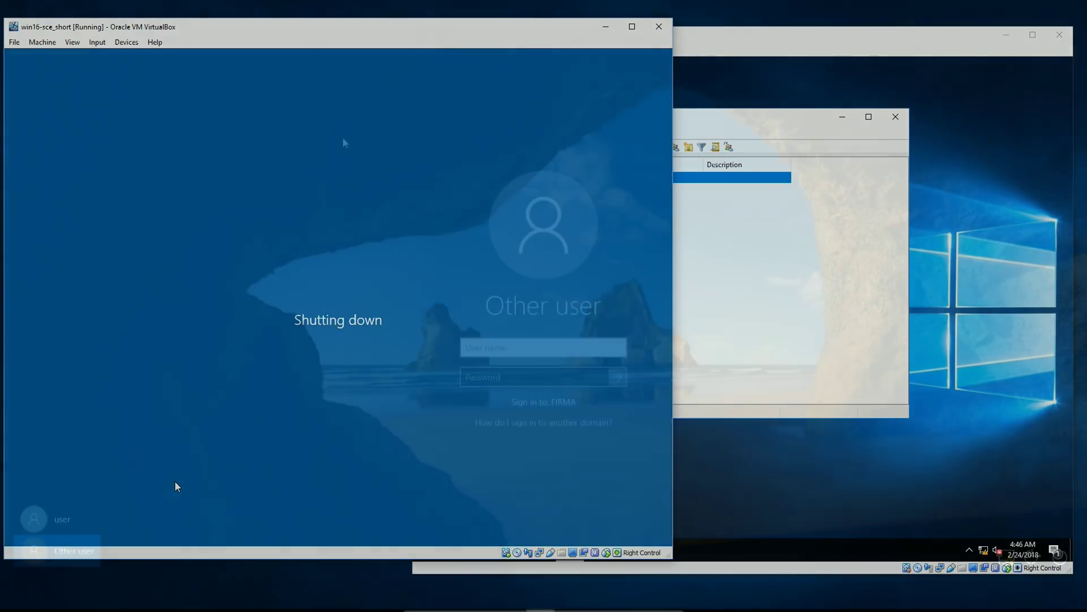
Sign in to the FIRMA domain on the client with the domain user's logon name and password
type("szef1")
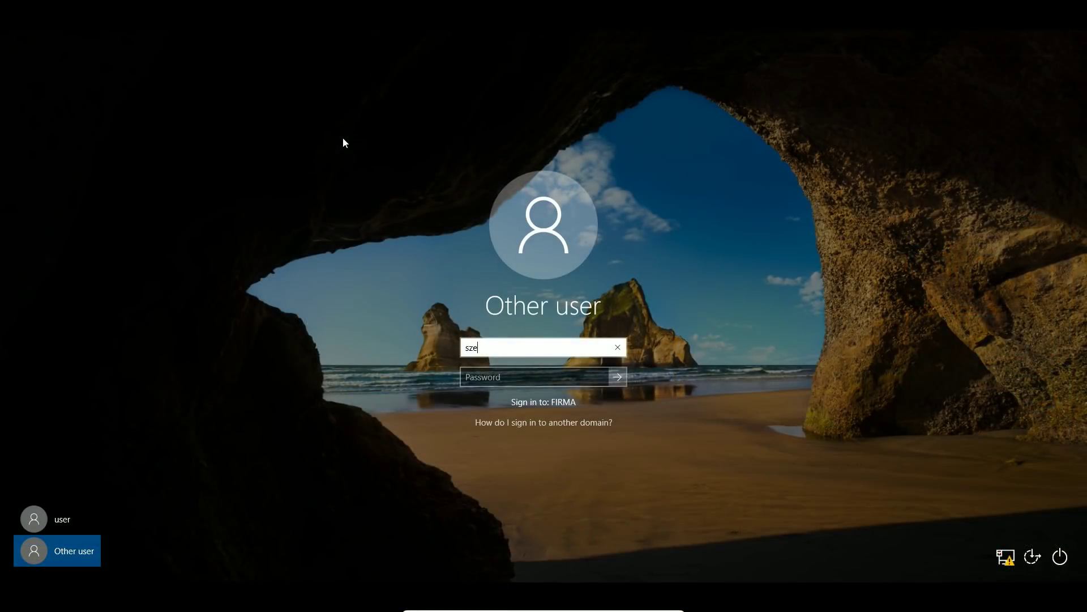
key("Tab")
type("•••••••")
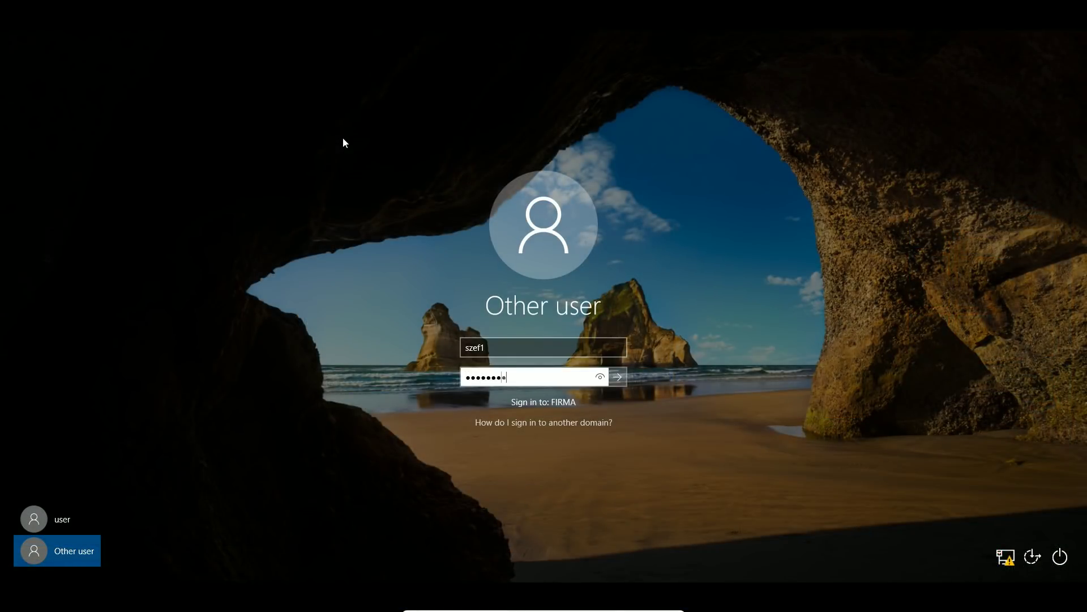
key("Return")
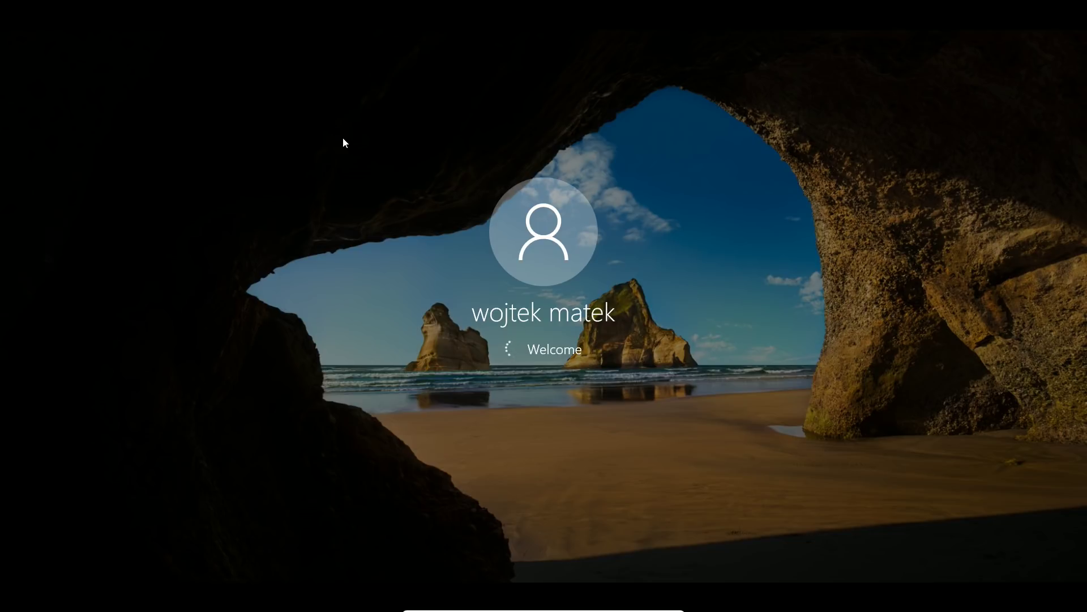